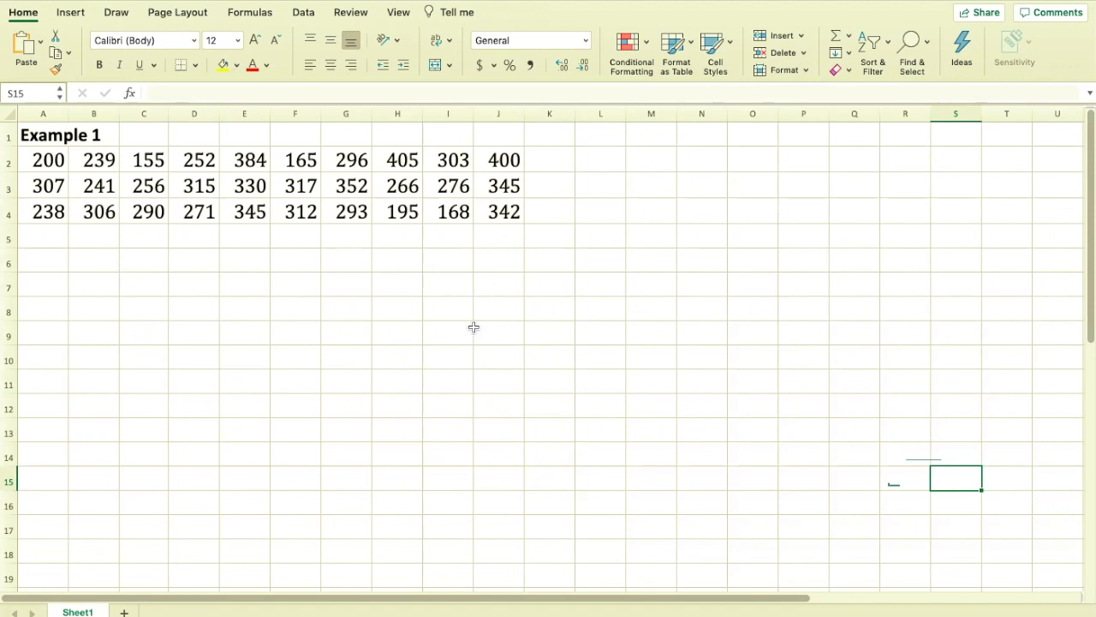
# - Enter the headings BINS, CLASSES and FREQUENCIES in A6:C6 and widen columns B and C to fit them
pyautogui.click(37, 262)
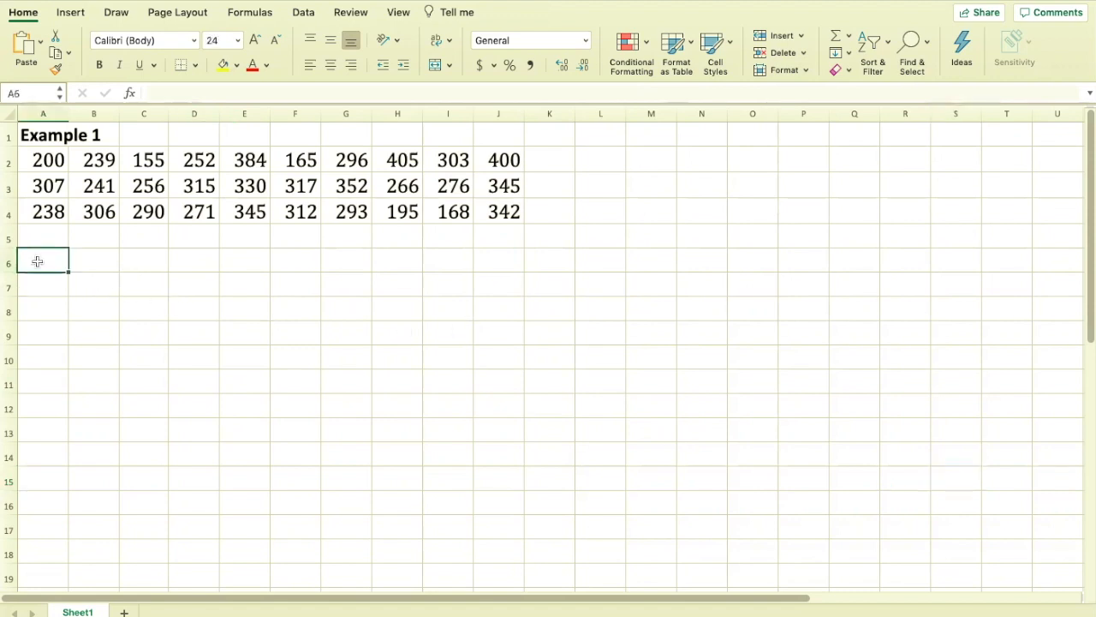
pyautogui.write('BINS')
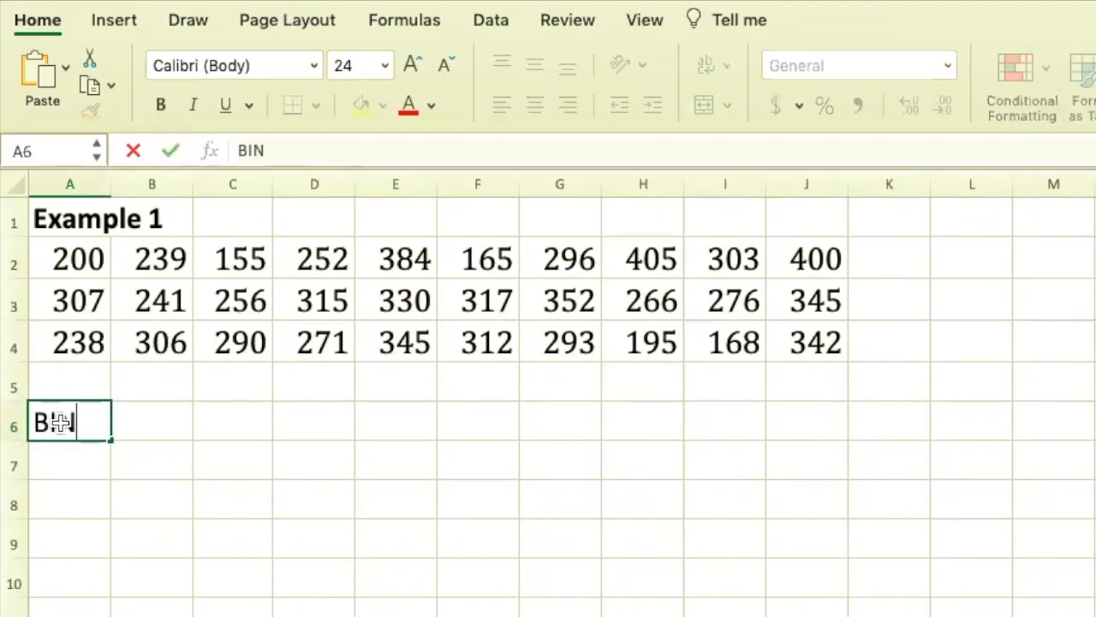
pyautogui.press('Tab')
pyautogui.write('CLASSES')
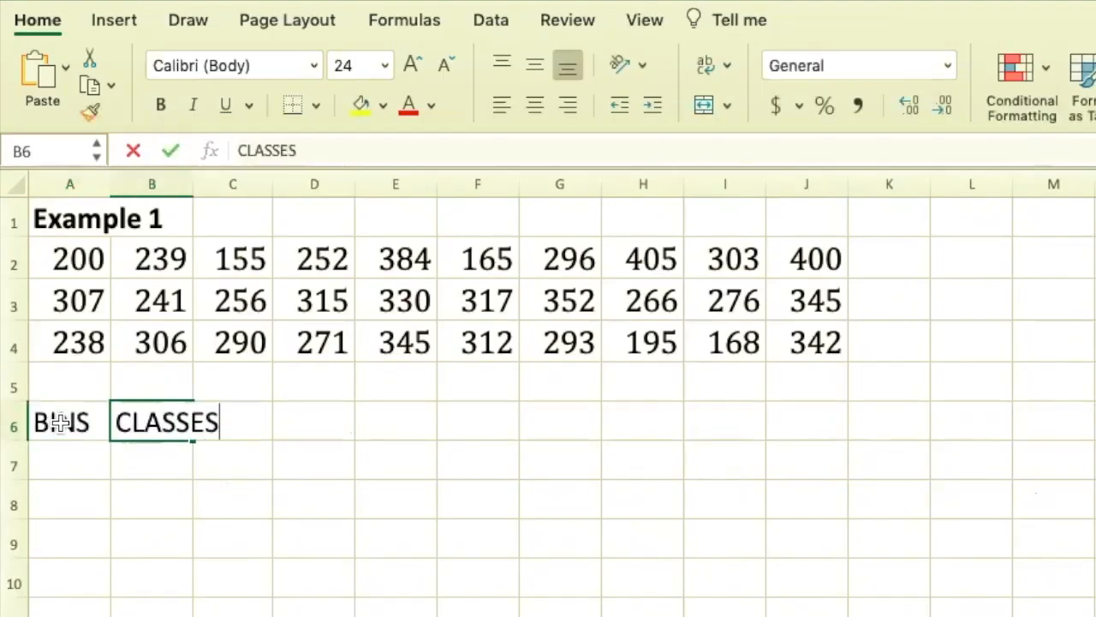
pyautogui.press('Tab')
pyautogui.write('FREQUENCIES')
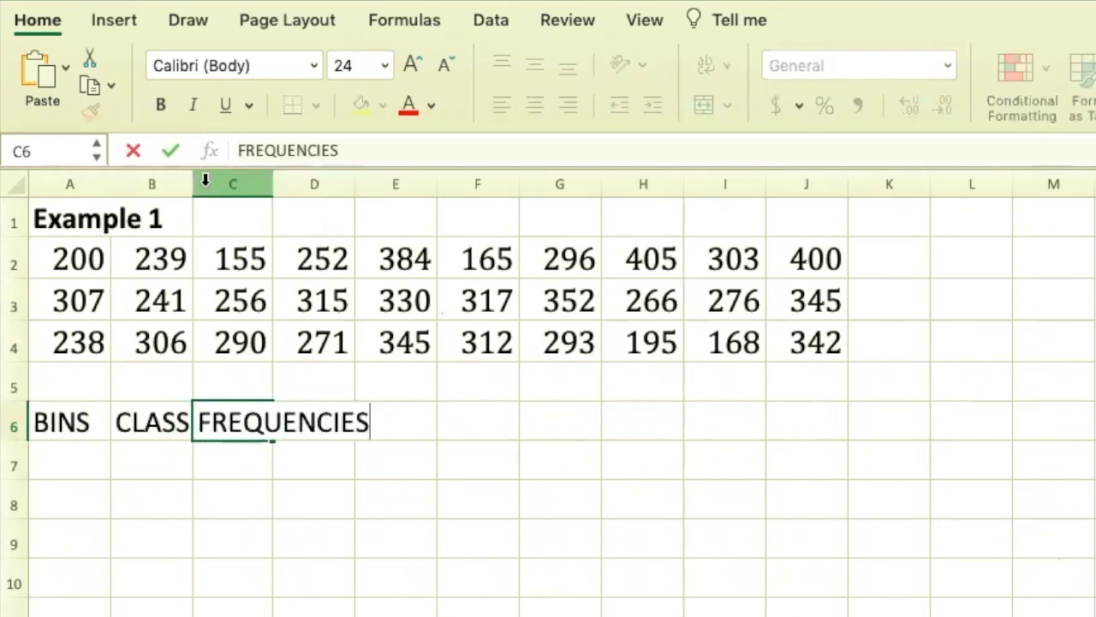
pyautogui.click(234, 531)
pyautogui.moveTo(193, 180); pyautogui.dragTo(238, 180)
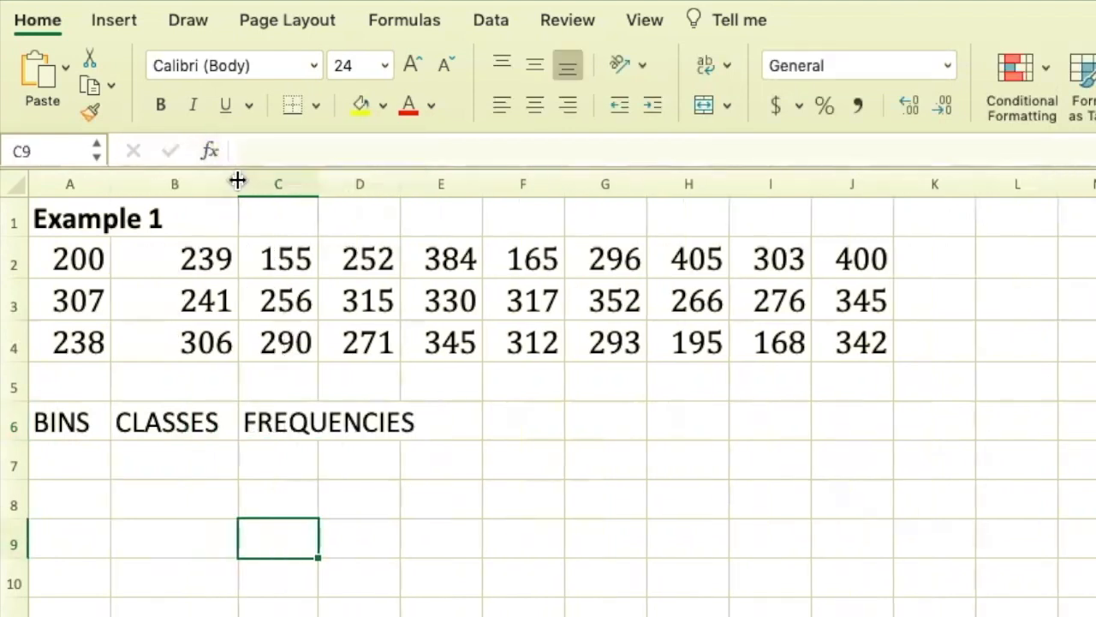
pyautogui.moveTo(317, 180); pyautogui.dragTo(433, 182)
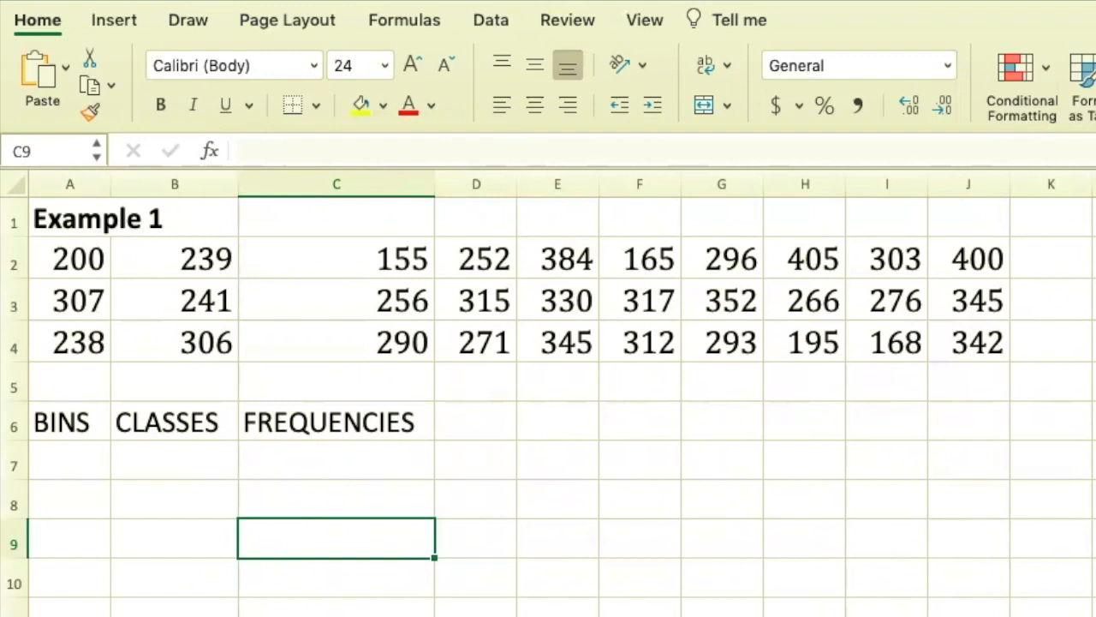
# - Enter 190 as the first bin value in A7
pyautogui.click(75, 471)
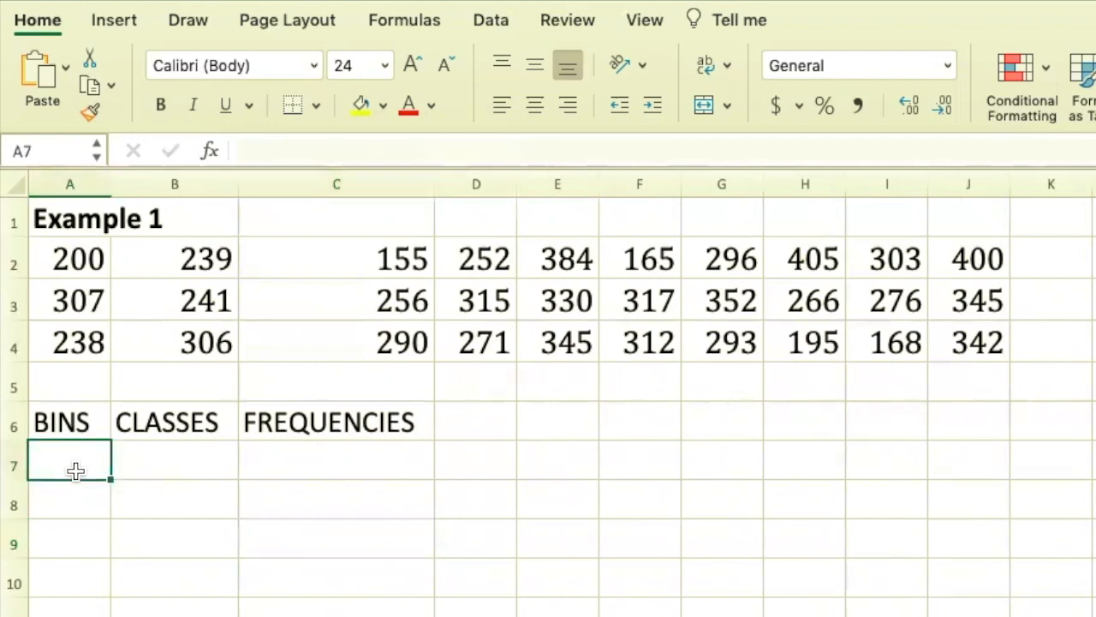
pyautogui.write('190')
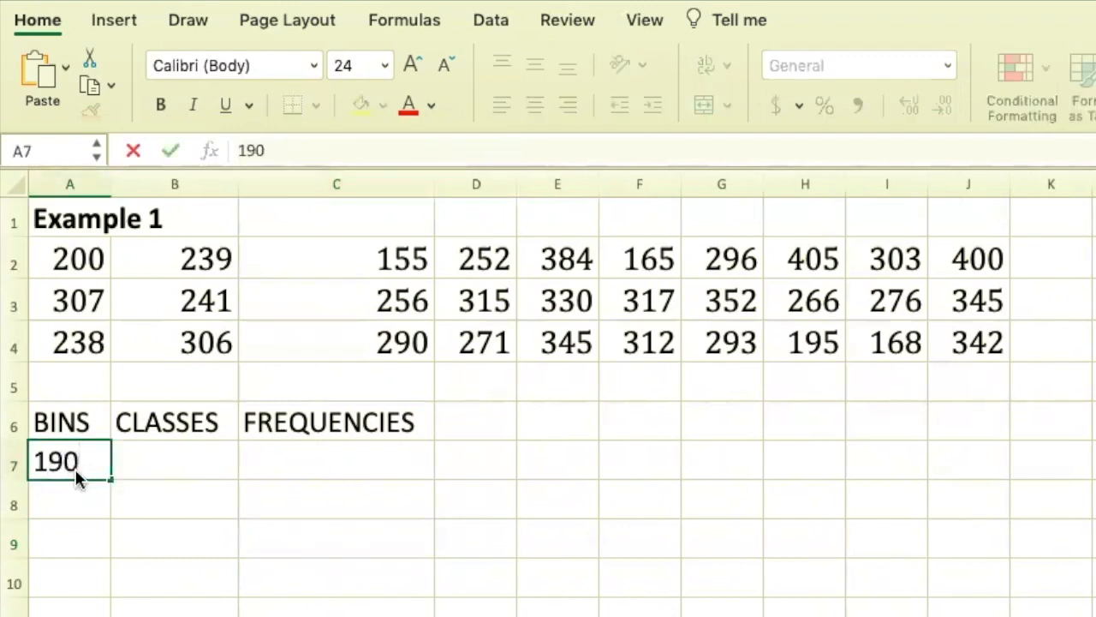
pyautogui.press('Return')
pyautogui.click(75, 476)
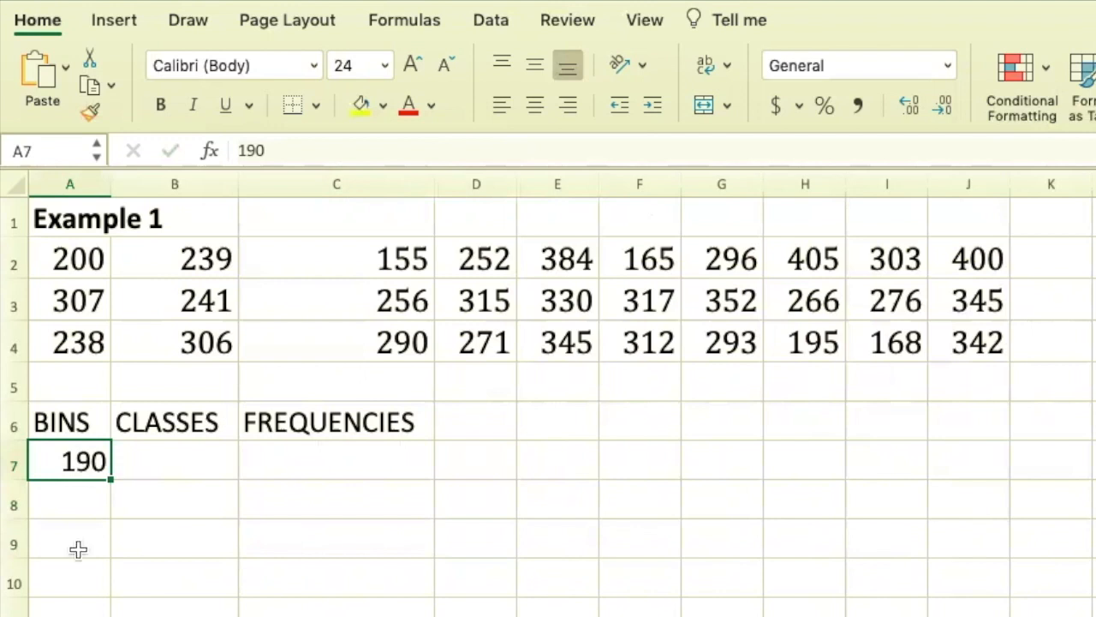
# - Enter the formula =A7+36 in A8 and fill it down through A12
pyautogui.click(75, 505)
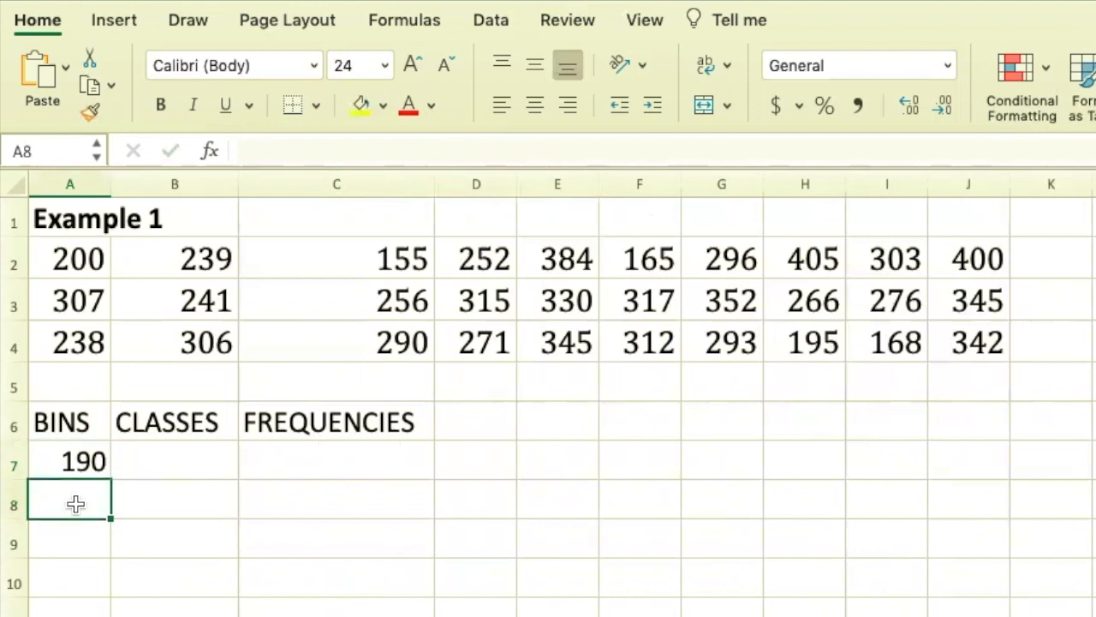
pyautogui.write('=')
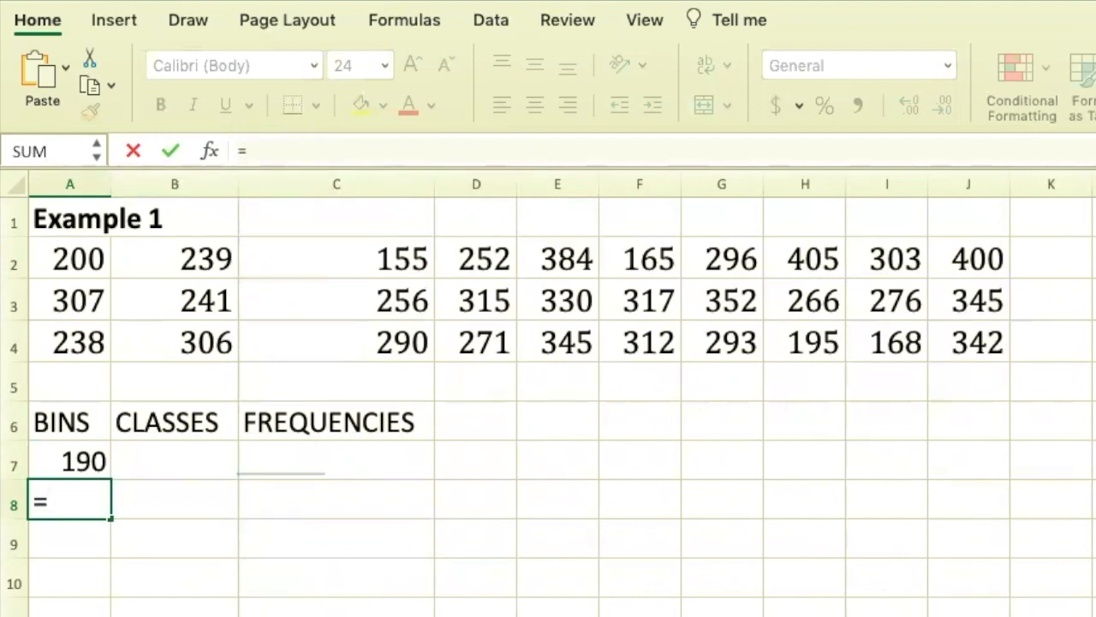
pyautogui.click(61, 463)
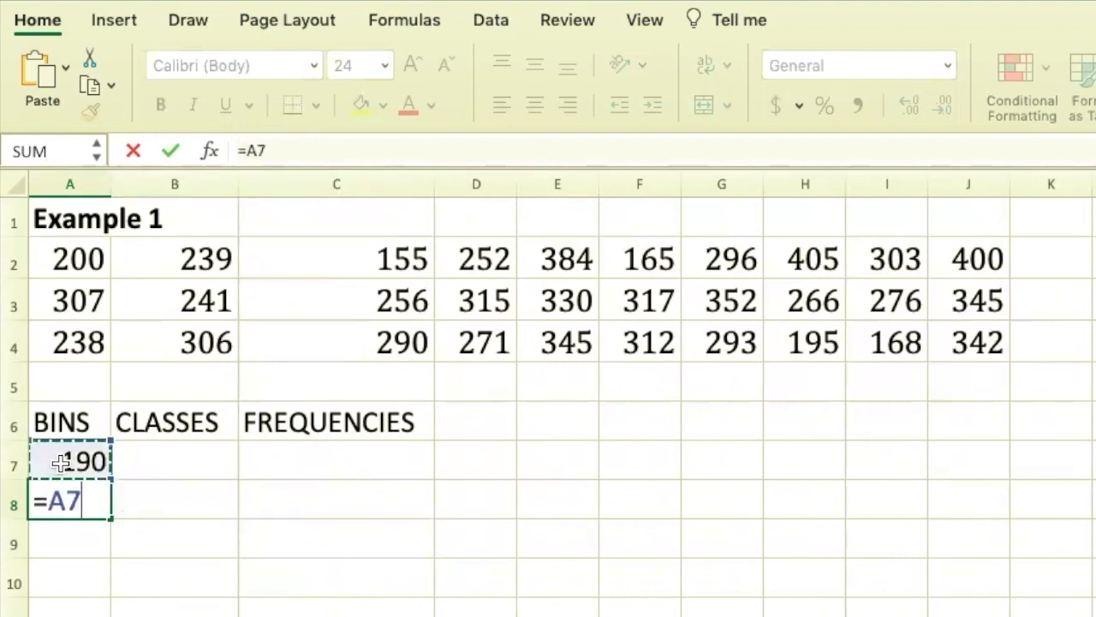
pyautogui.write('+36')
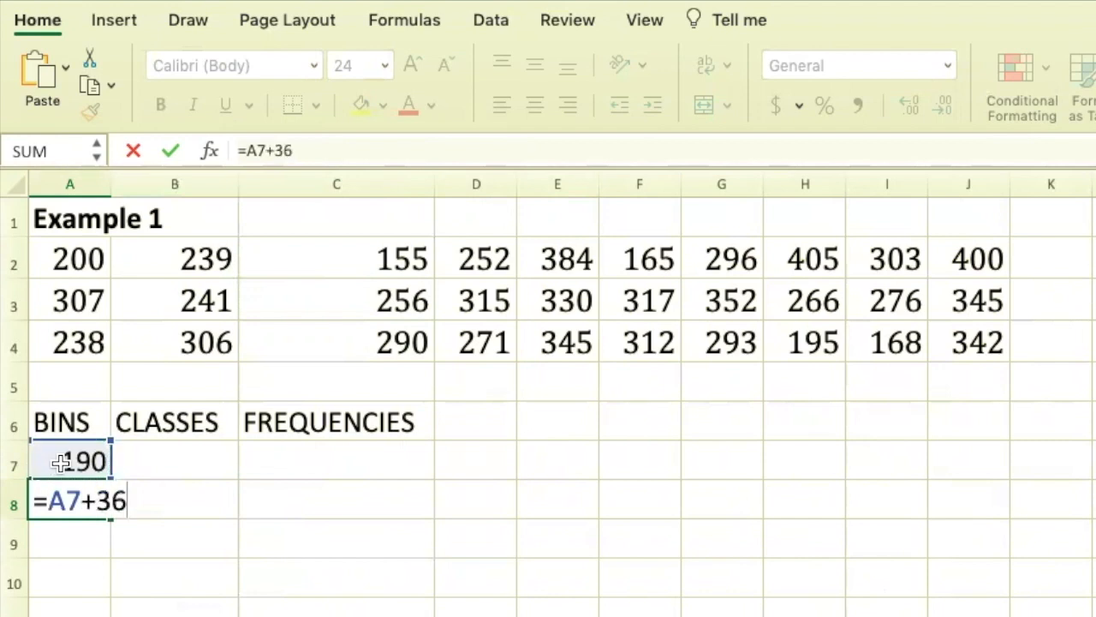
pyautogui.press('Return')
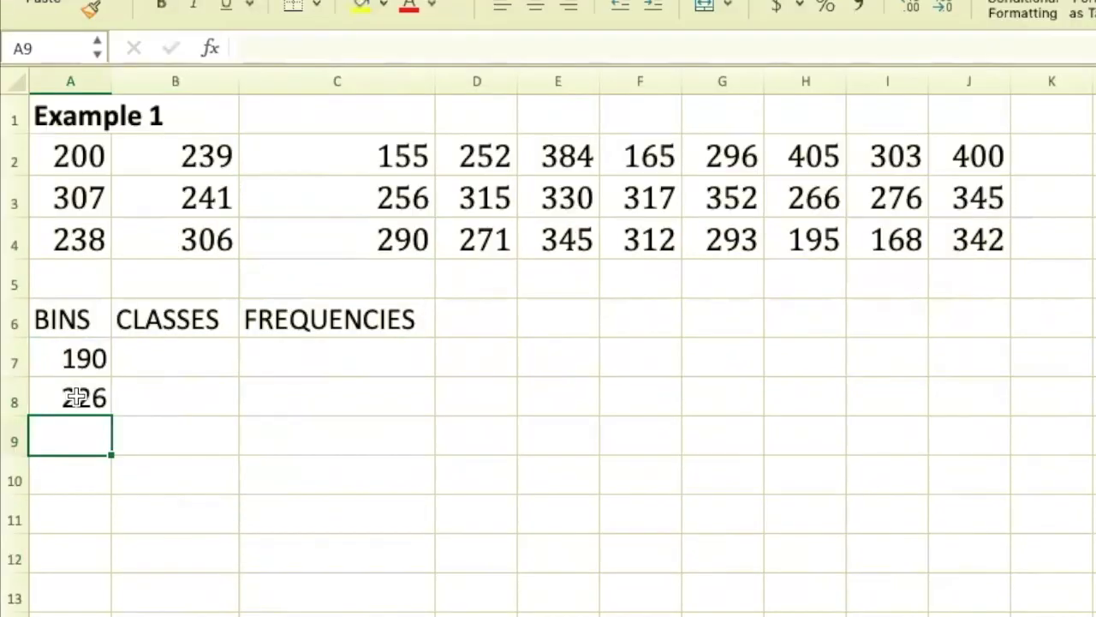
pyautogui.click(75, 396)
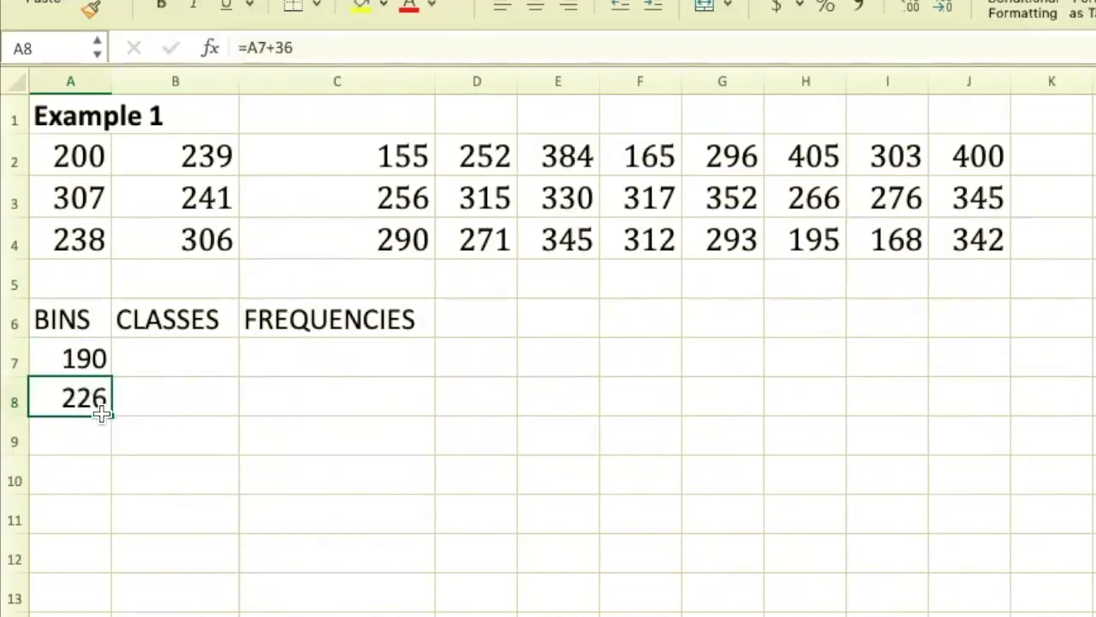
pyautogui.moveTo(111, 416); pyautogui.dragTo(104, 566)
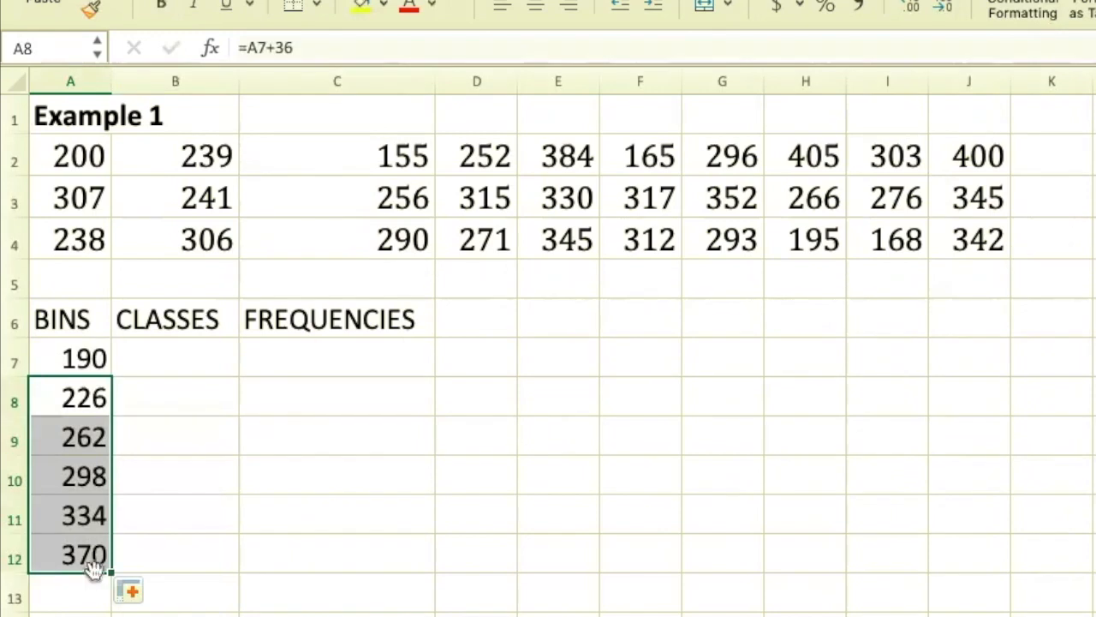
# - Enter the class ranges in B7:B13, starting with 155 - 190 and 191 - 226 and continuing in widths of 36 through 371 - 406
pyautogui.click(152, 360)
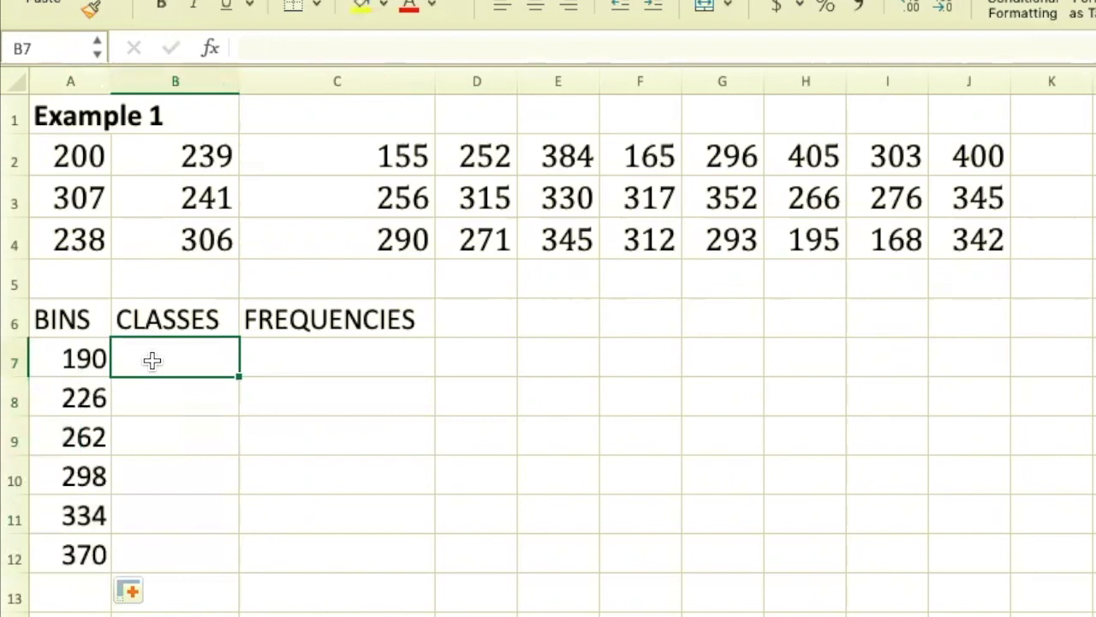
pyautogui.write('155 - 190')
pyautogui.click(155, 403)
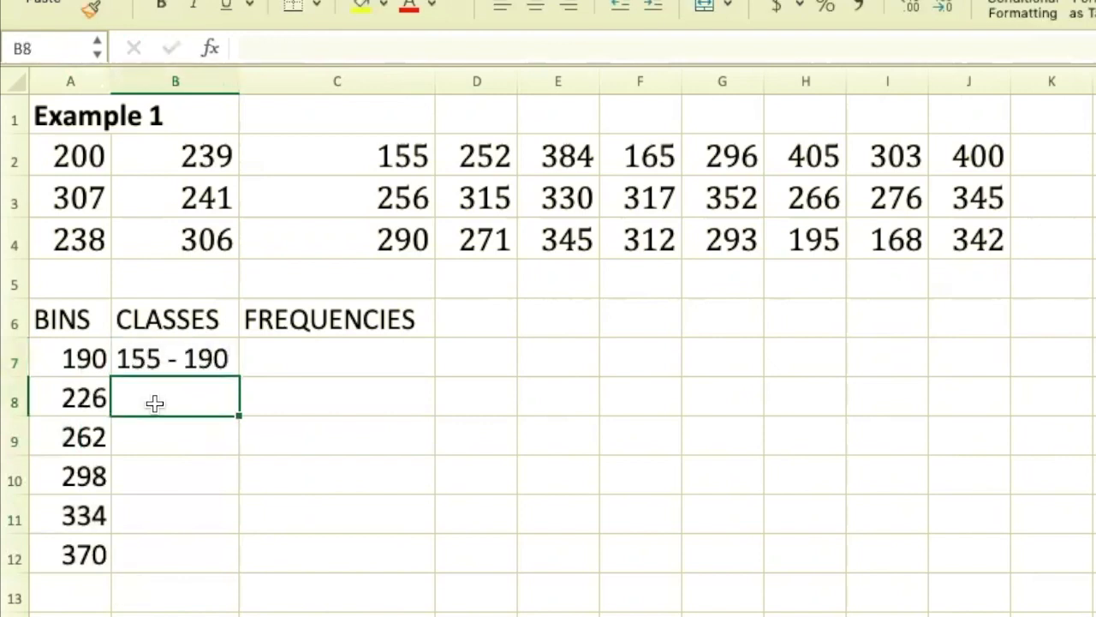
pyautogui.write('191 - 22')
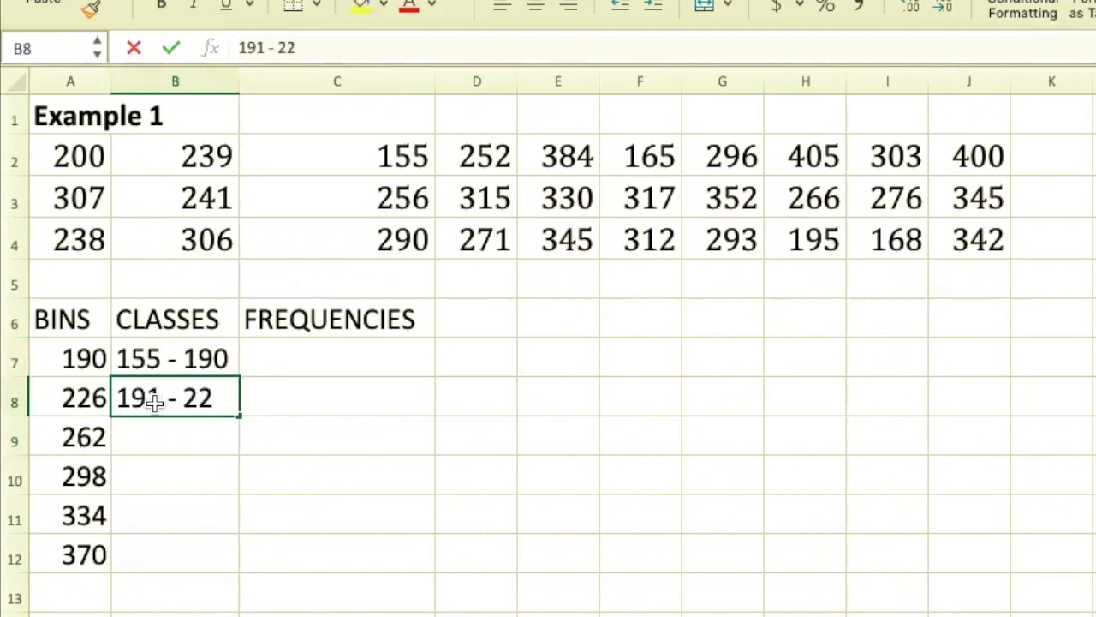
pyautogui.write('6')
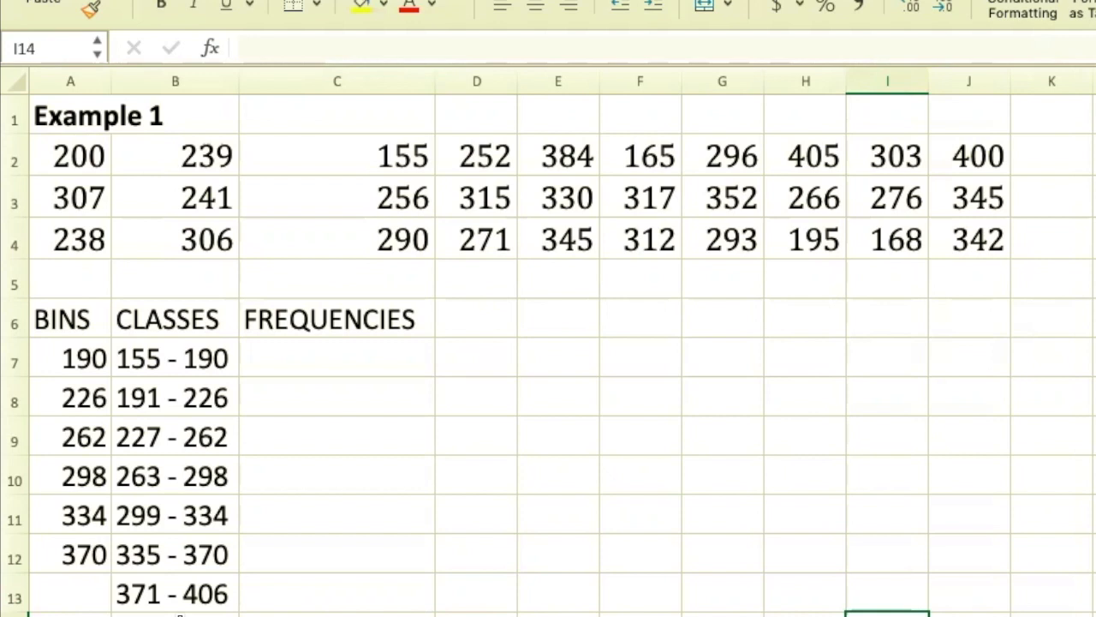
# - Enter =FREQUENCY(A2:J4,A7:A12) in C7 to count the data values in each class
pyautogui.click(342, 367)
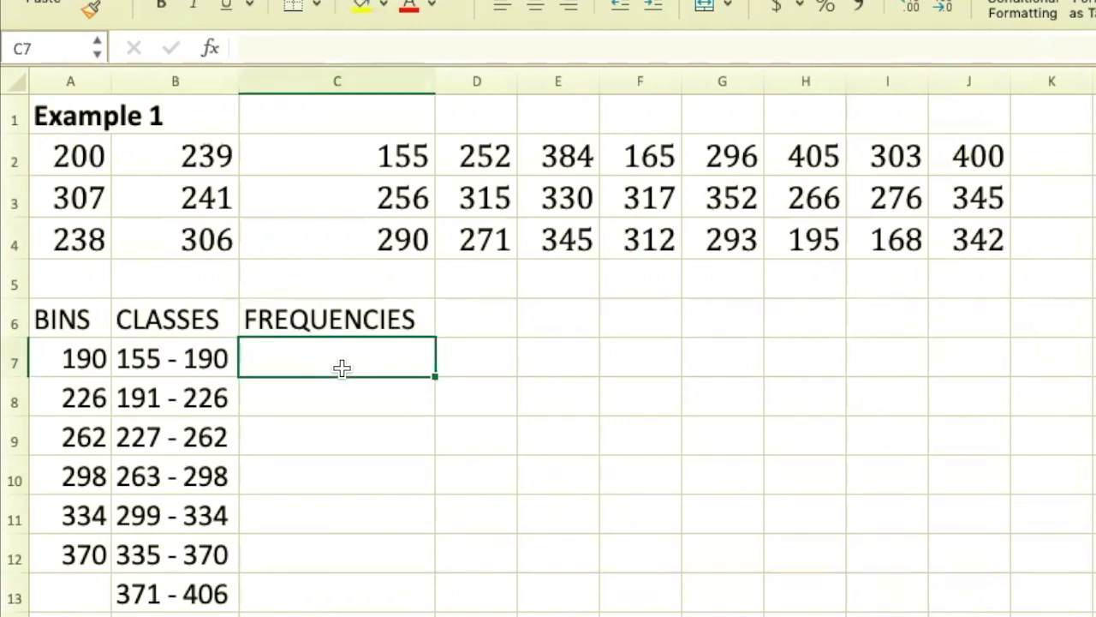
pyautogui.write('=FREQ')
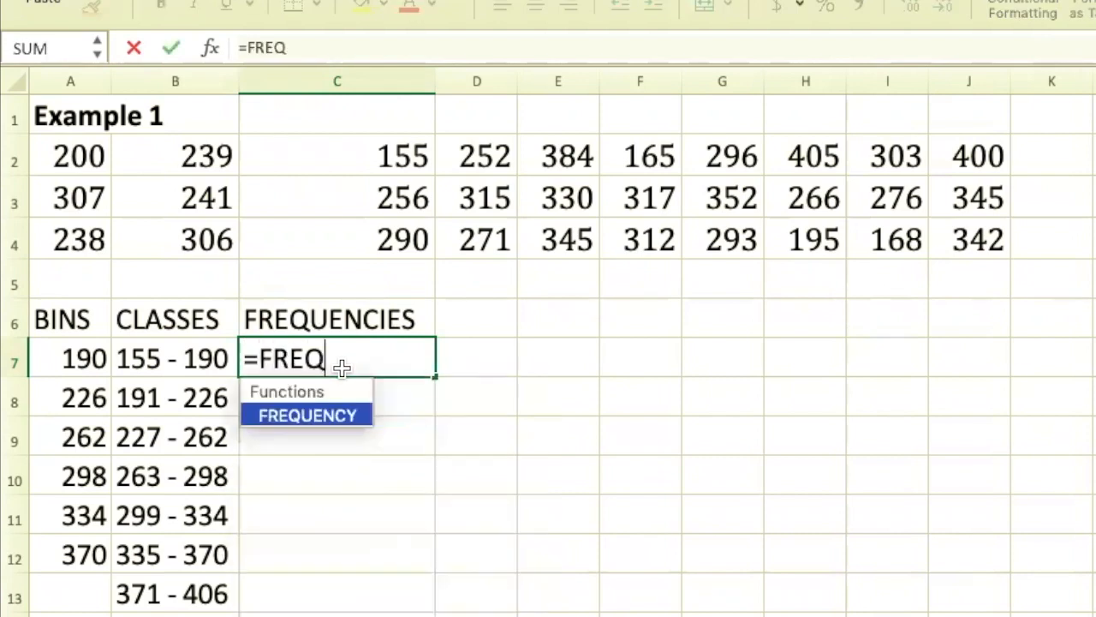
pyautogui.write('U')
pyautogui.doubleClick(300, 415)
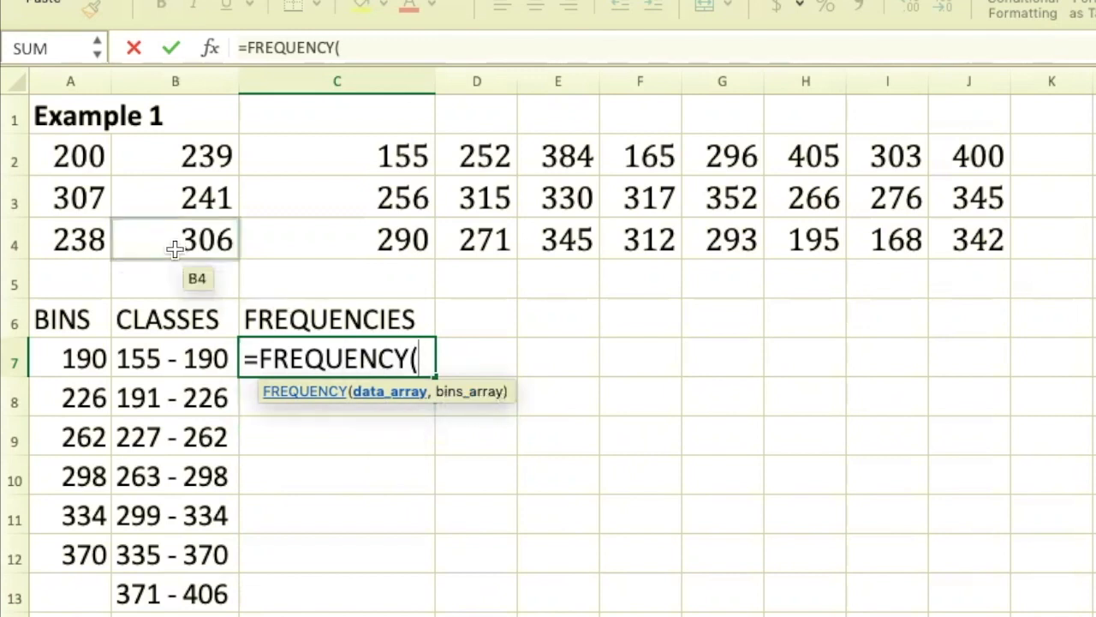
pyautogui.click(77, 158)
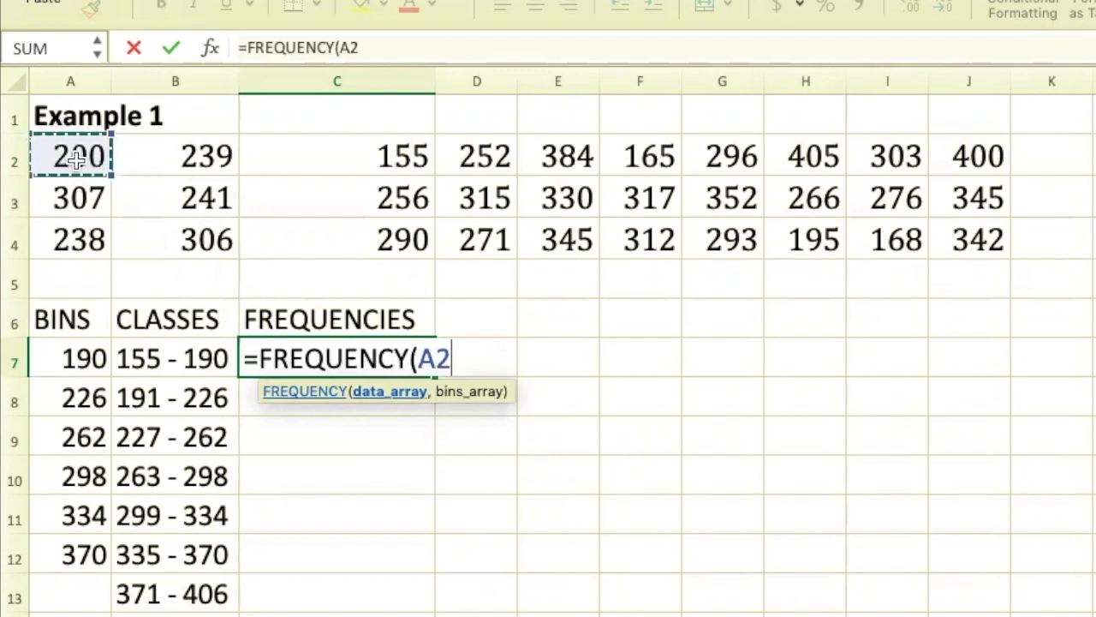
pyautogui.moveTo(76, 159); pyautogui.dragTo(961, 249)
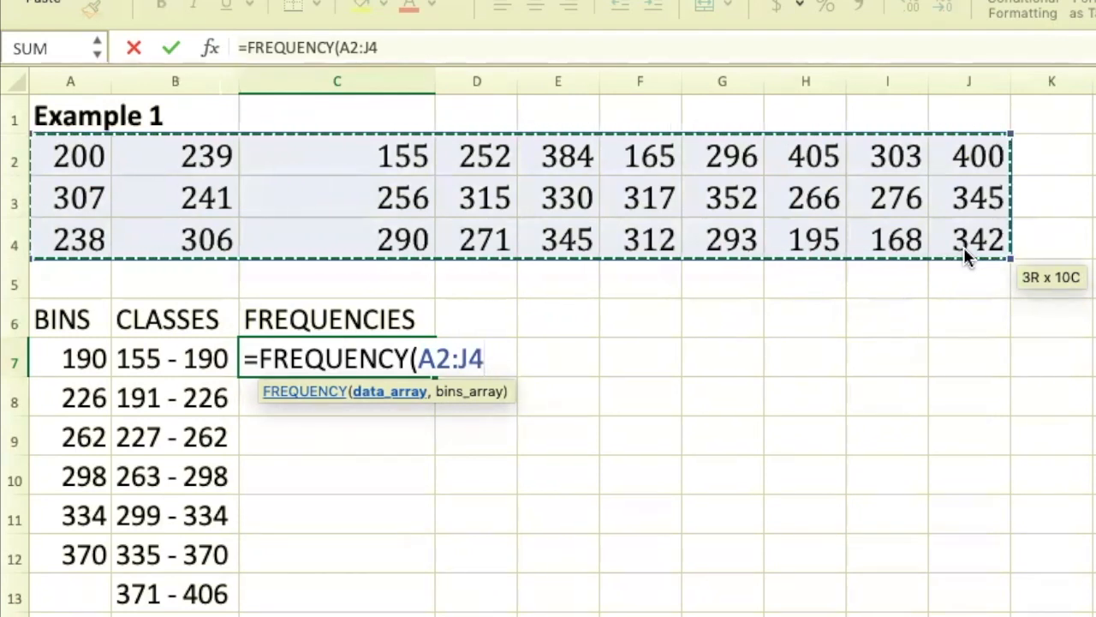
pyautogui.write(',')
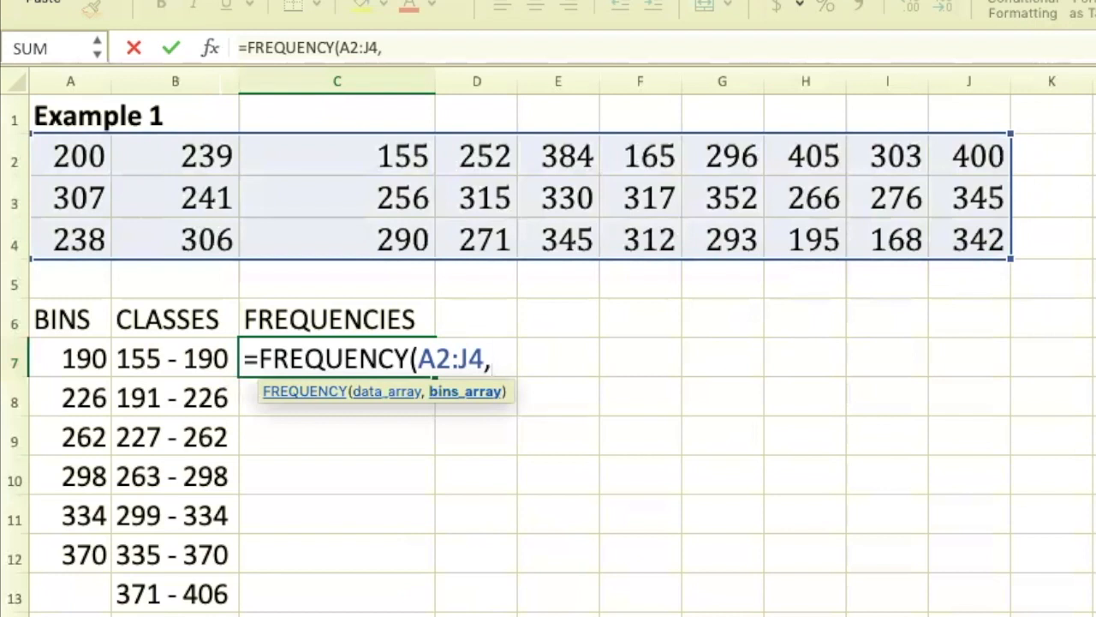
pyautogui.click(90, 360)
pyautogui.moveTo(90, 360); pyautogui.dragTo(89, 554)
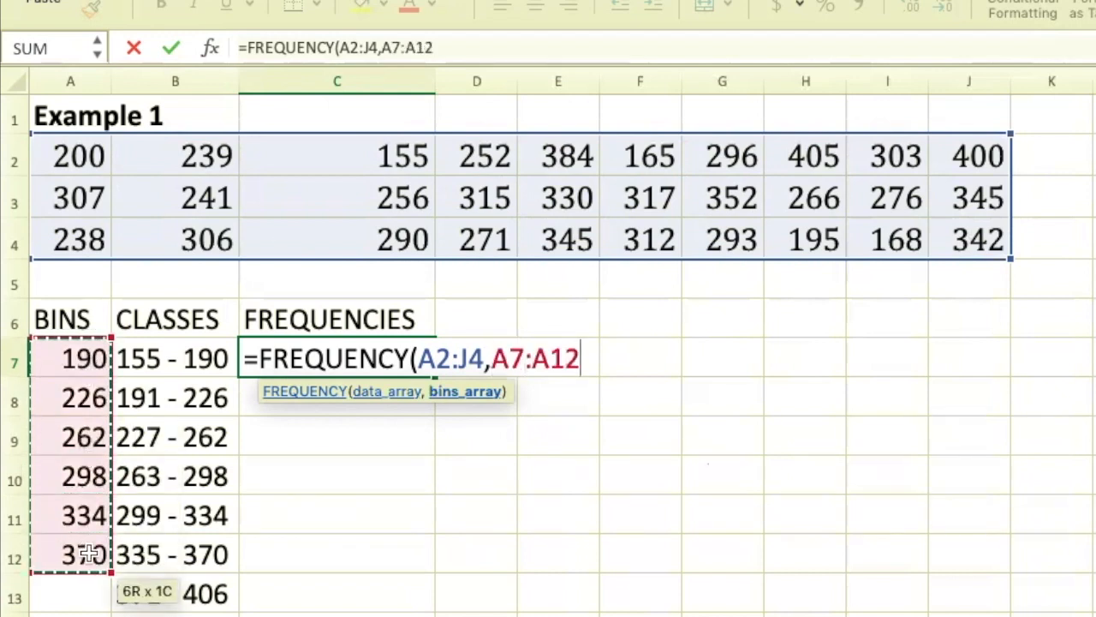
pyautogui.write(')')
pyautogui.press('Return')
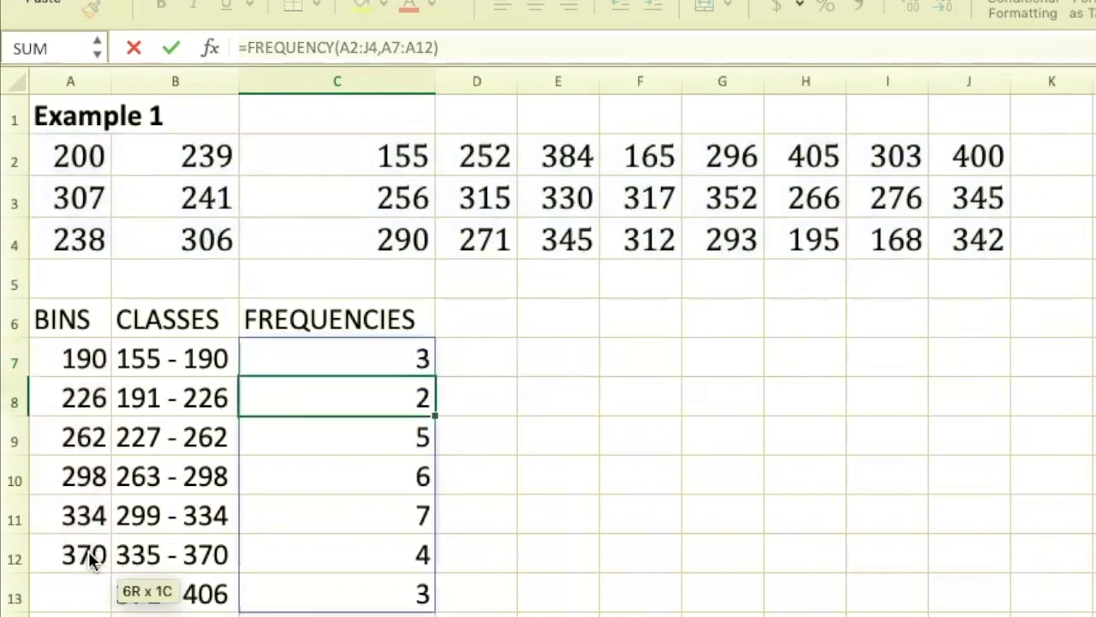
pyautogui.click(693, 575)
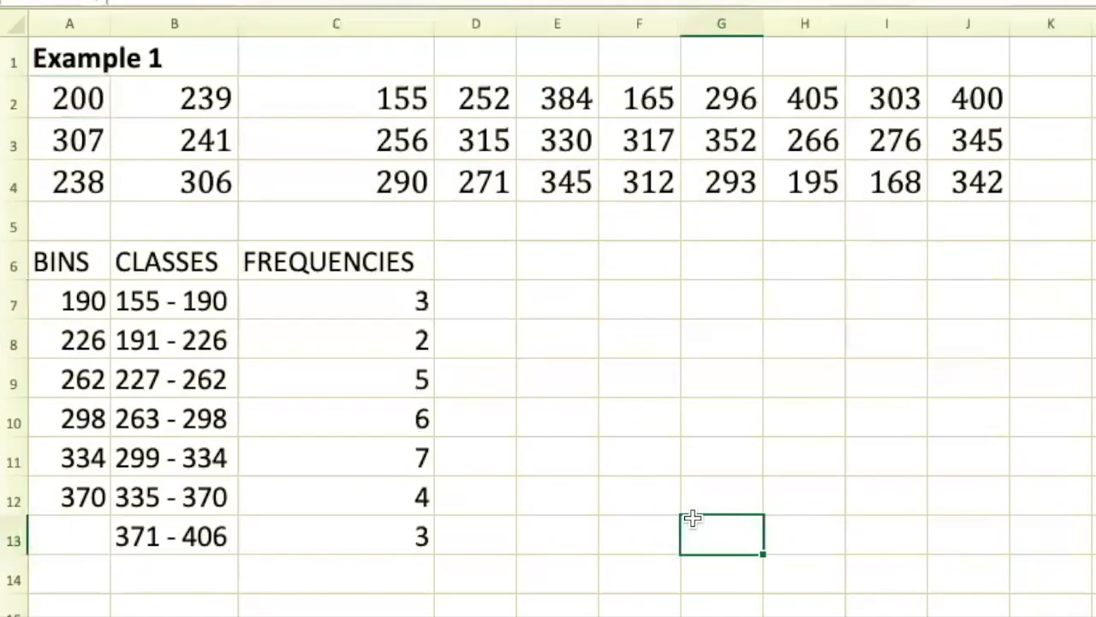
# - Add 406 as the last bin value in A13
pyautogui.click(86, 527)
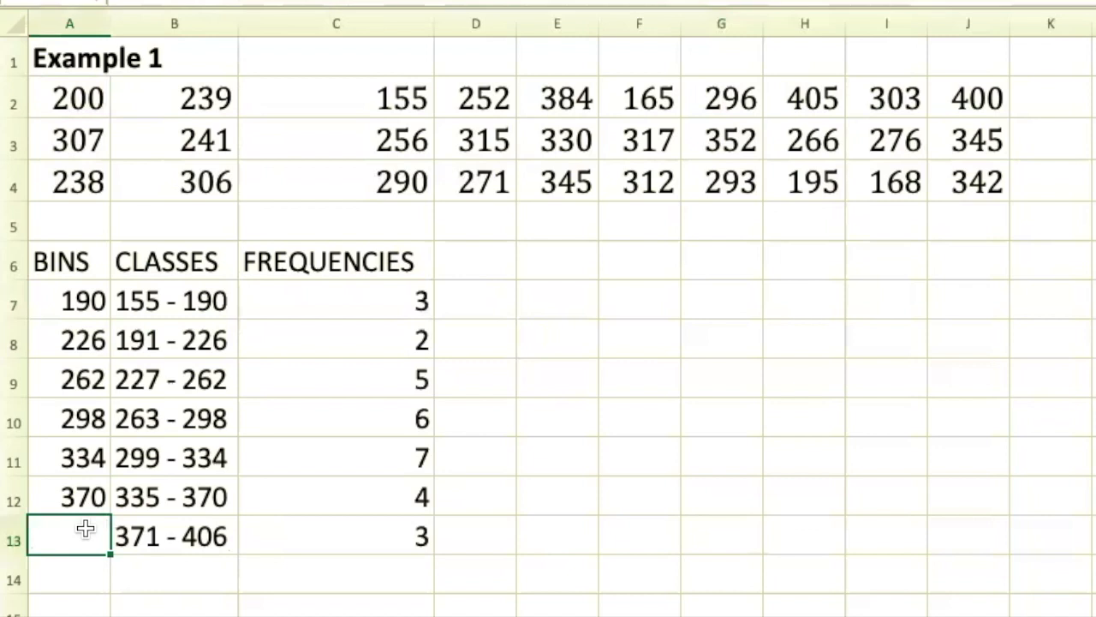
pyautogui.write('406')
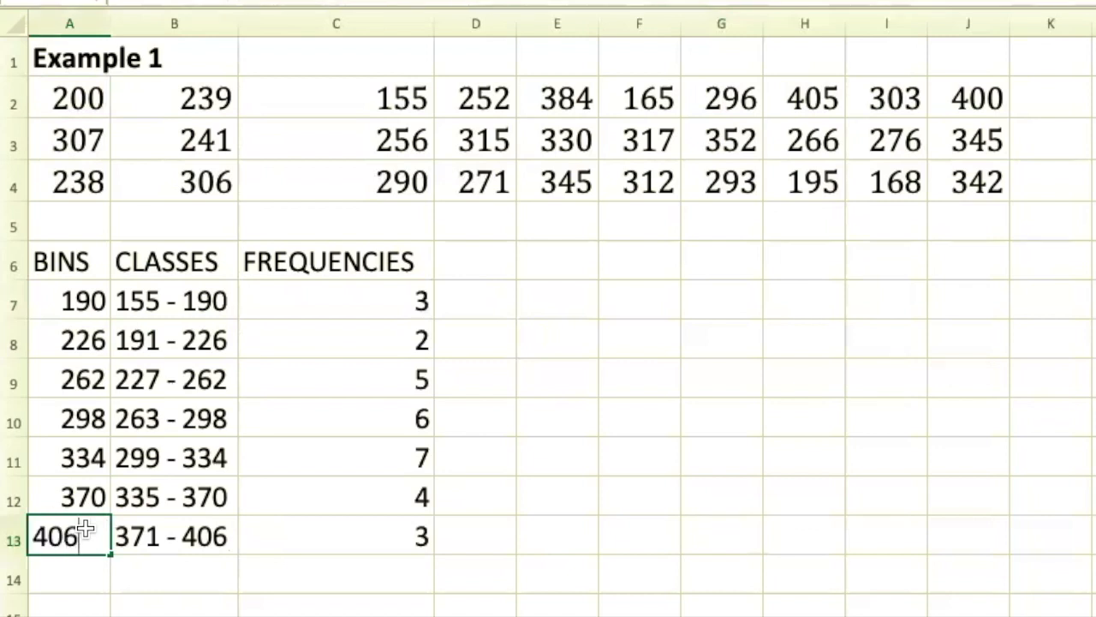
pyautogui.press('Return')
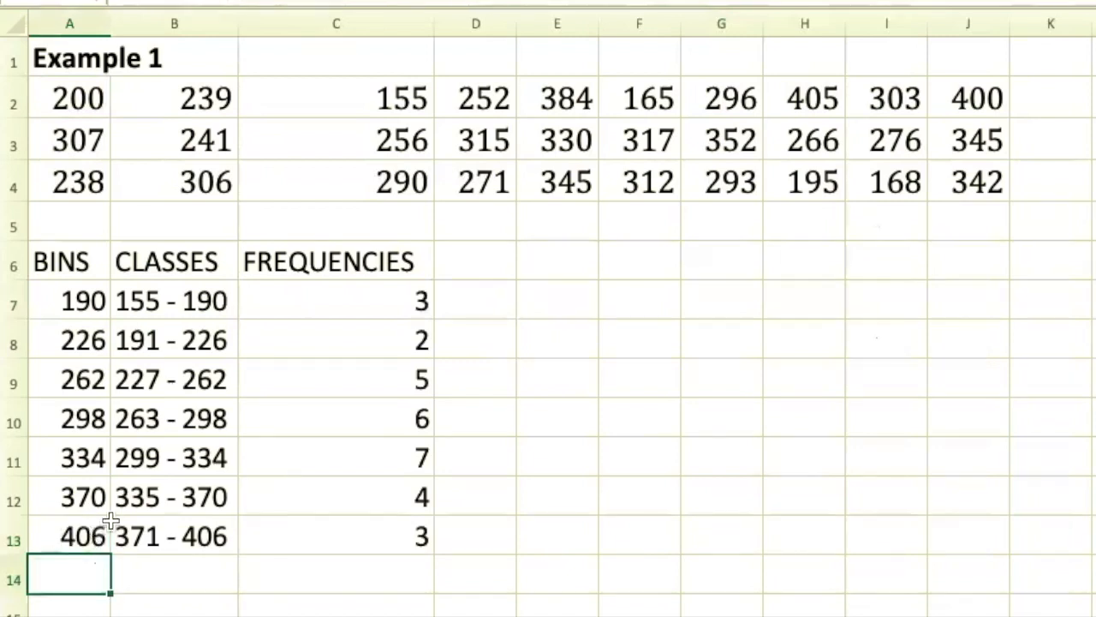
# - Clear the frequency formula in C7 together with its results in the FREQUENCIES column
pyautogui.click(273, 302)
pyautogui.hotkey('ctrl', 'shift', 'Down')
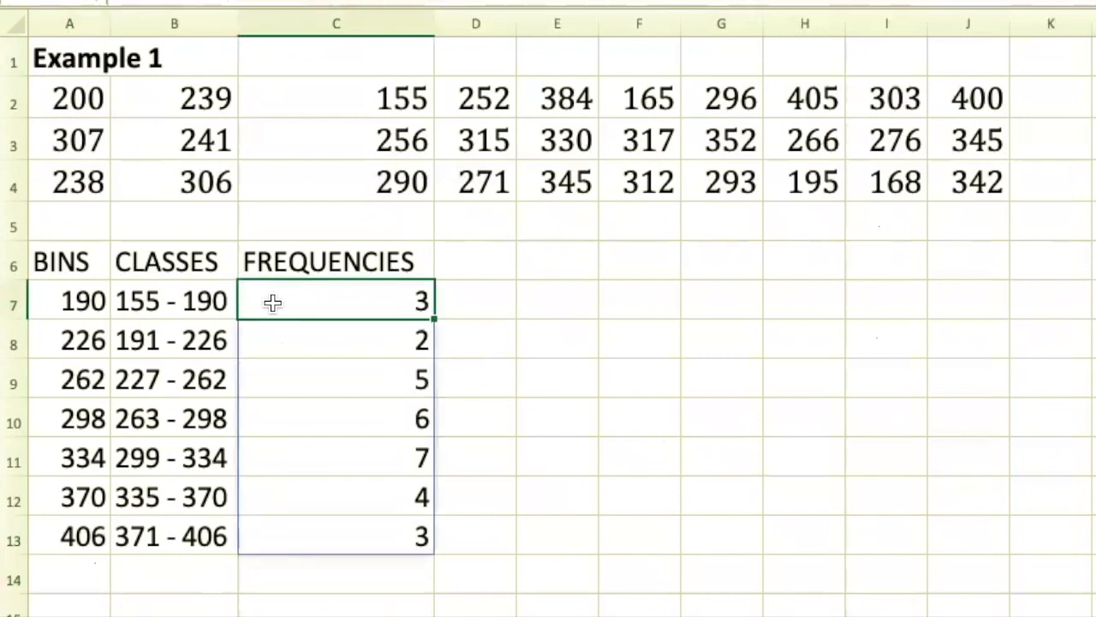
pyautogui.press('Delete')
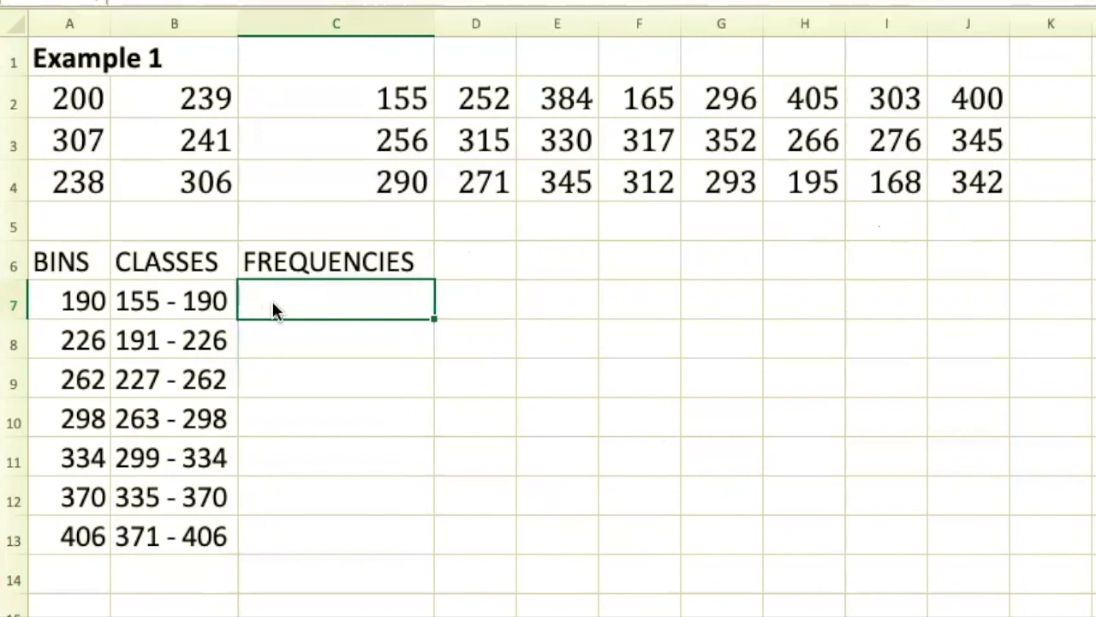
# - Enter =FREQUENCY(A2:J4,A7:A13) in C7 to count the data values using all seven bins
pyautogui.write('=FREQ')
pyautogui.doubleClick(291, 351)
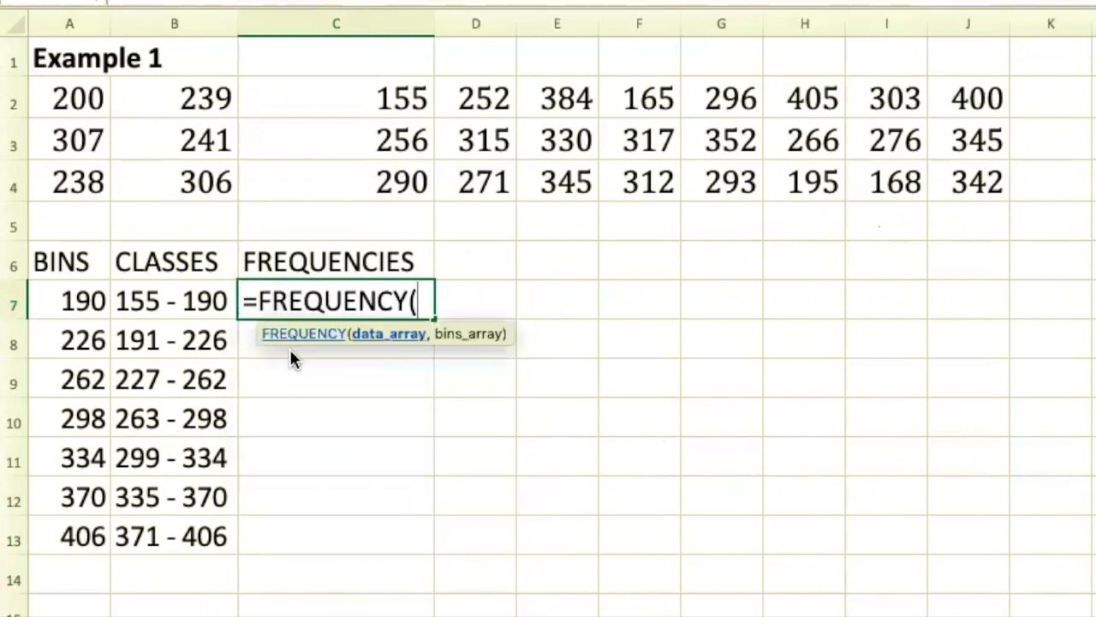
pyautogui.click(65, 99)
pyautogui.moveTo(65, 99); pyautogui.dragTo(974, 176)
pyautogui.write(',')
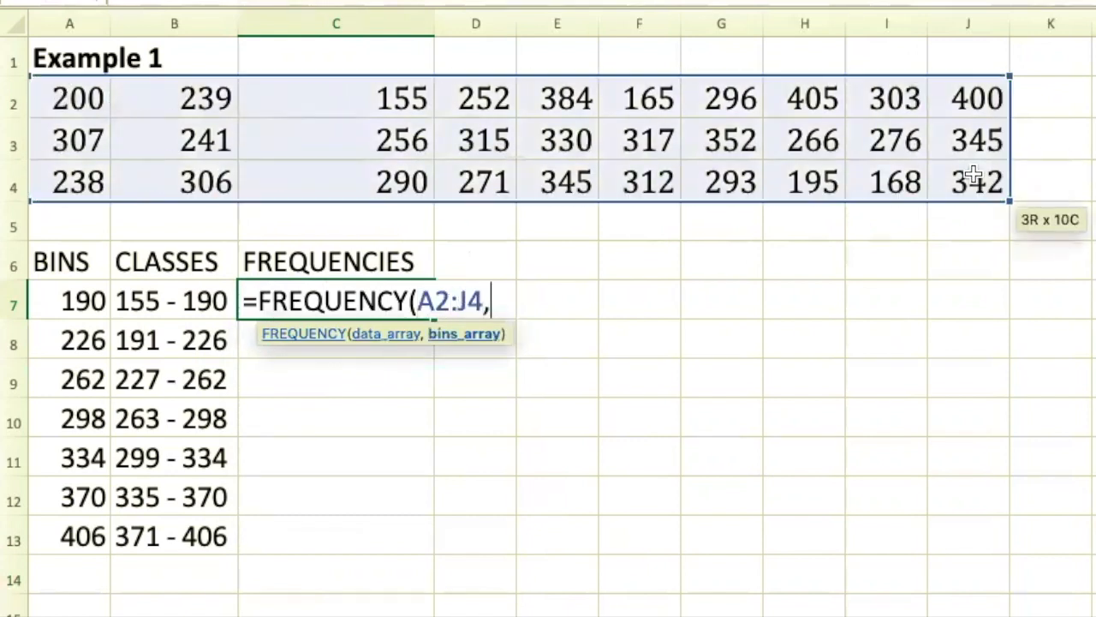
pyautogui.moveTo(92, 298); pyautogui.dragTo(80, 526)
pyautogui.write(')')
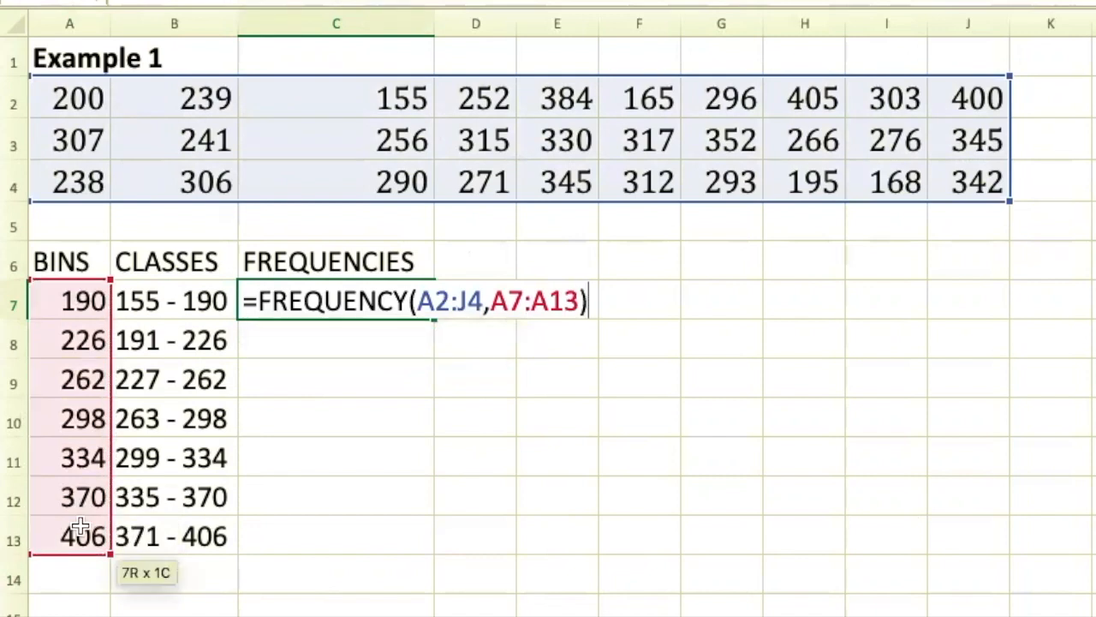
pyautogui.hotkey('ctrl', 'shift', 'Return')
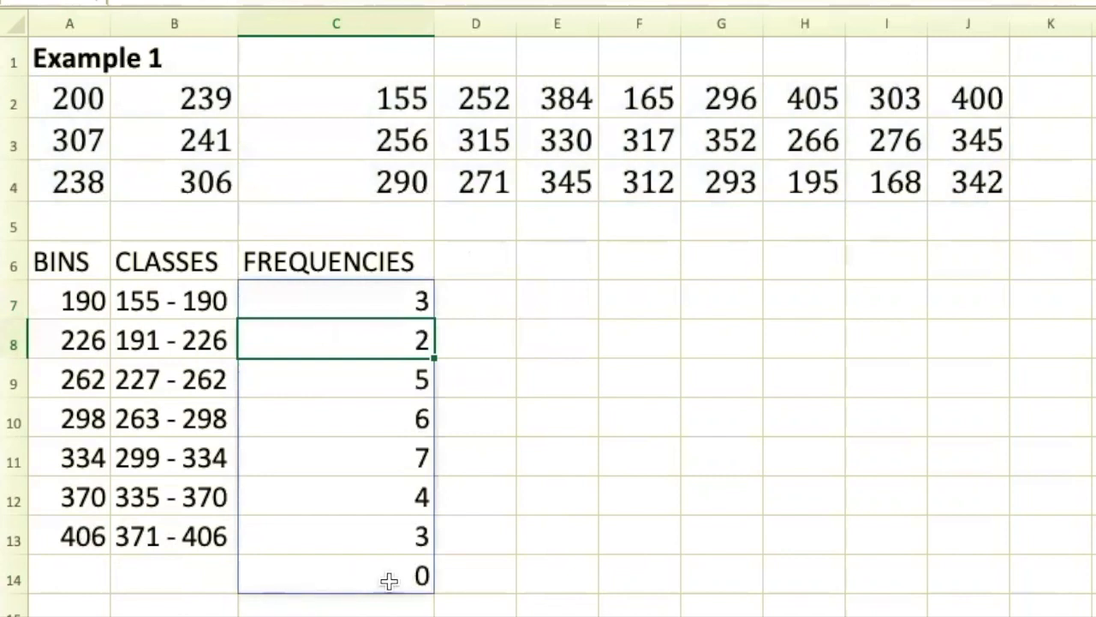
# - Clear the last bin value in A13, leaving the 371 - 406 class without a bin
pyautogui.click(72, 537)
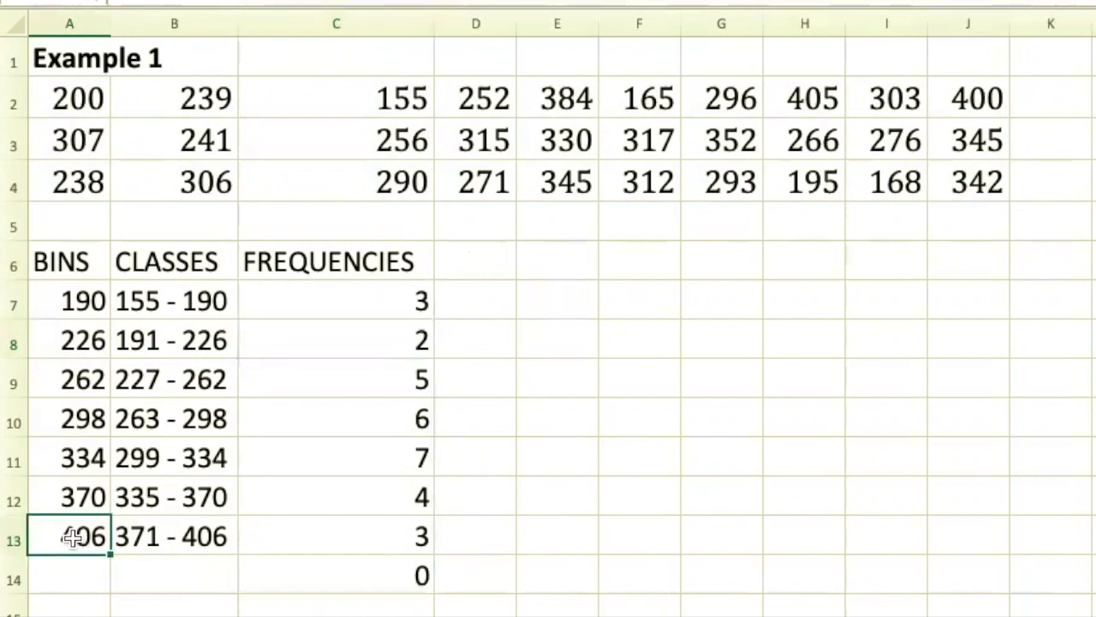
pyautogui.press('Delete')
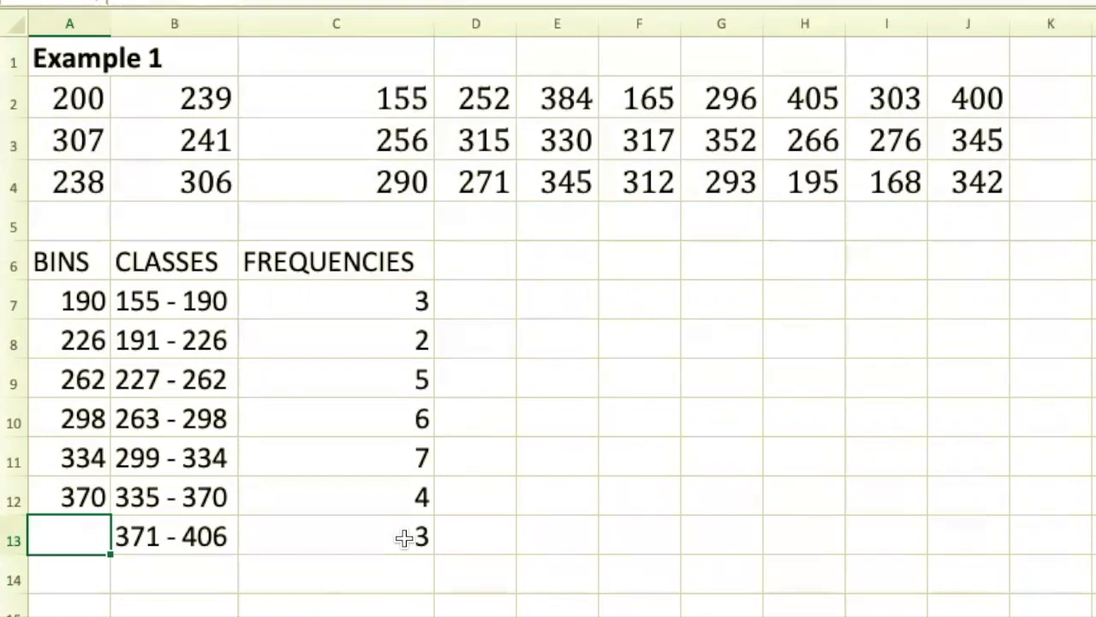
pyautogui.click(632, 517)
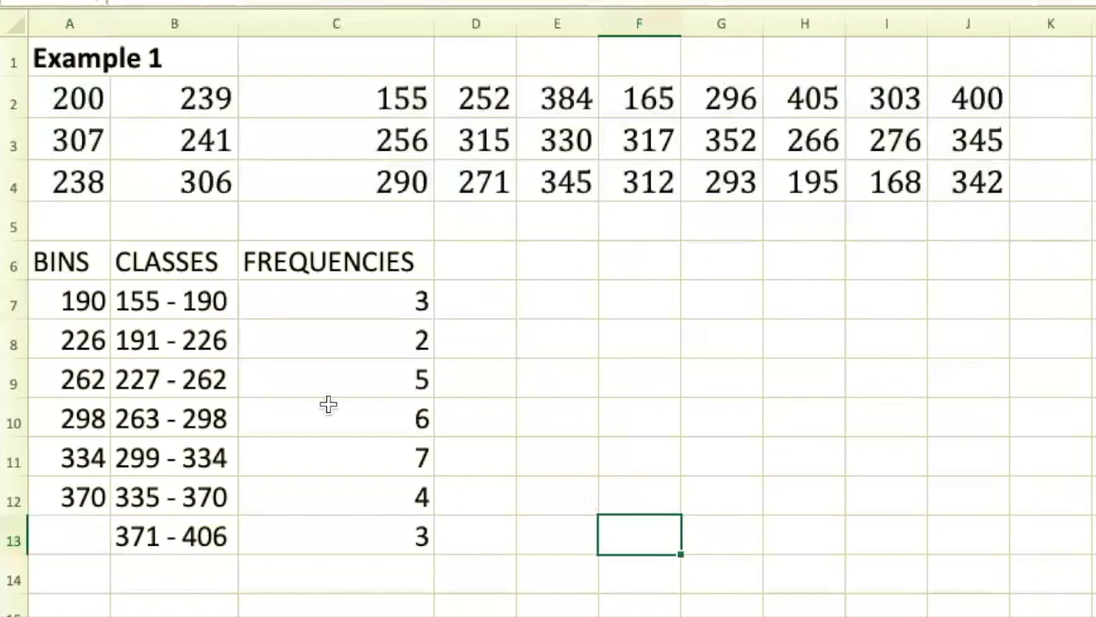